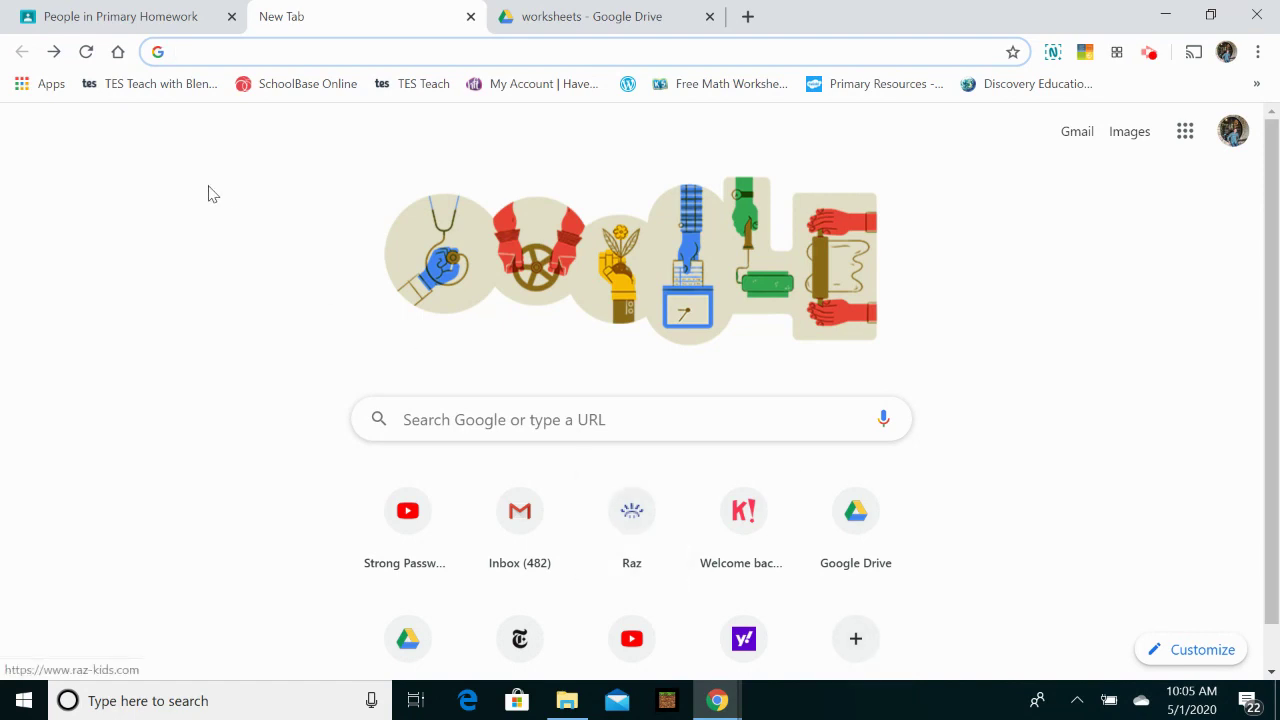
Return to the BusyTeacher search results for 'past tense worksheet'.
left_click(55, 52)
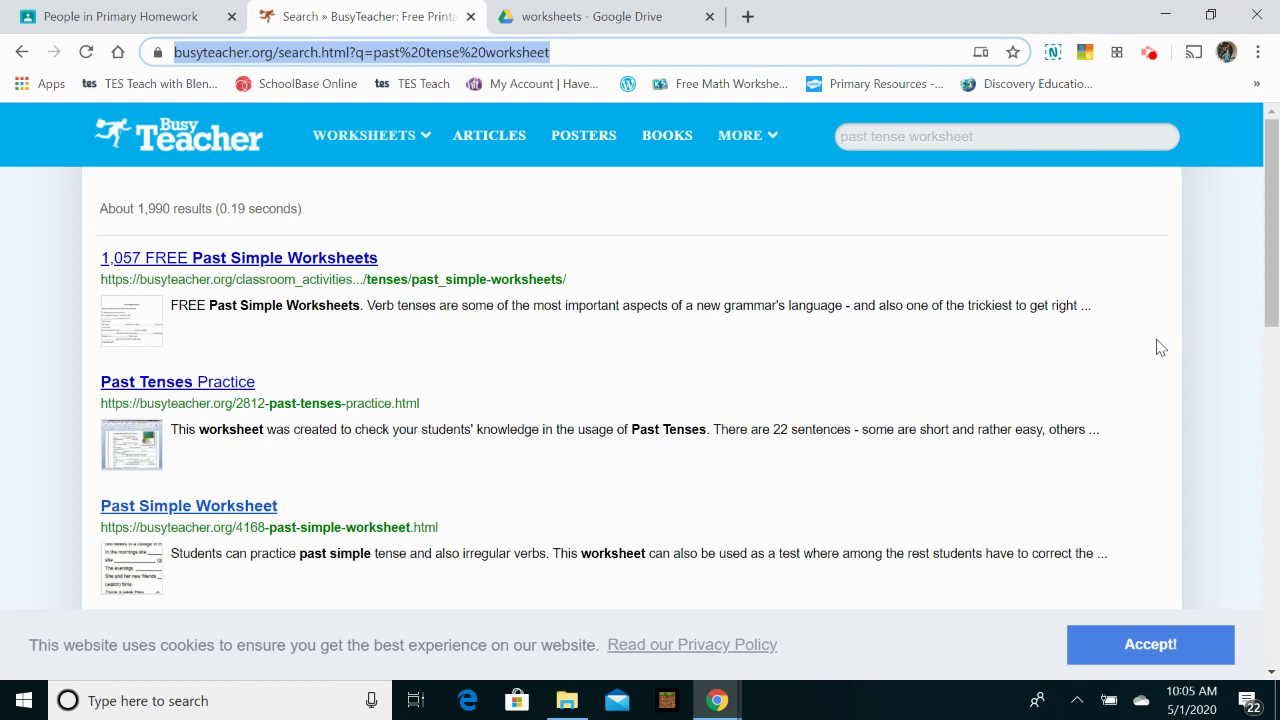
Download the Past Simple Worksheet as past-simple-7c.doc from BusyTeacher.
scroll(1160, 347, "down", 1)
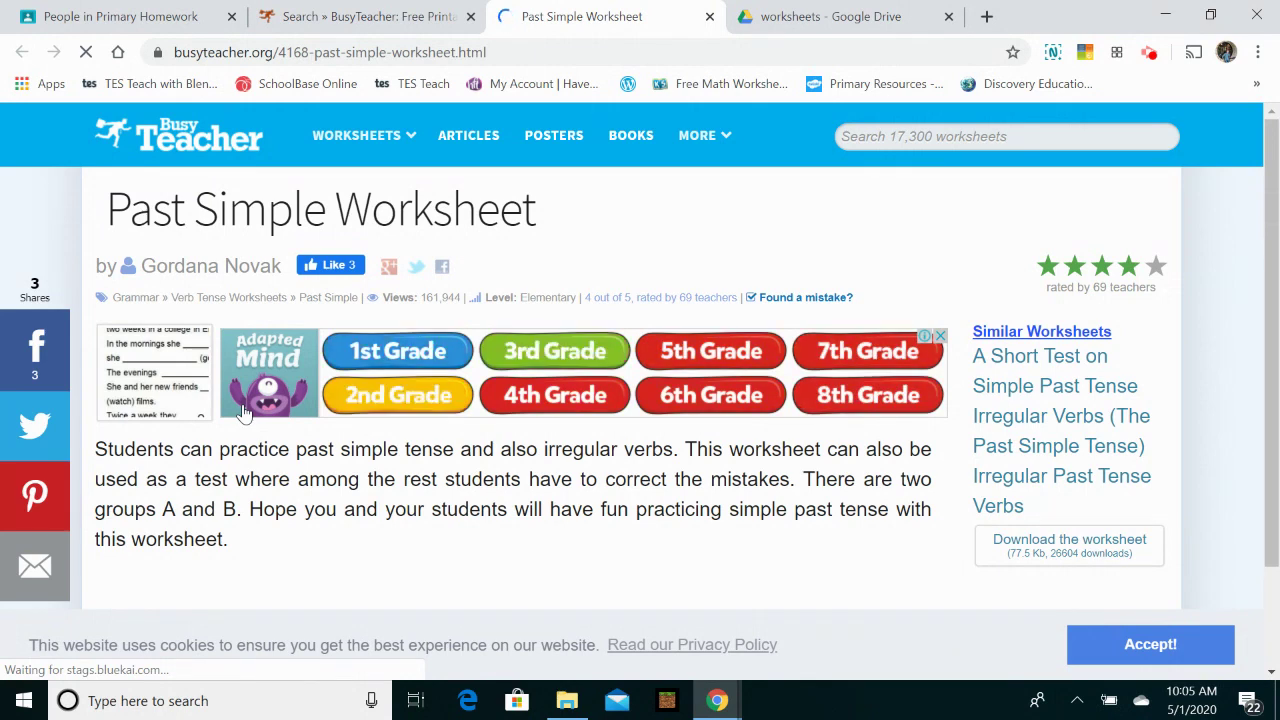
left_click(1089, 549)
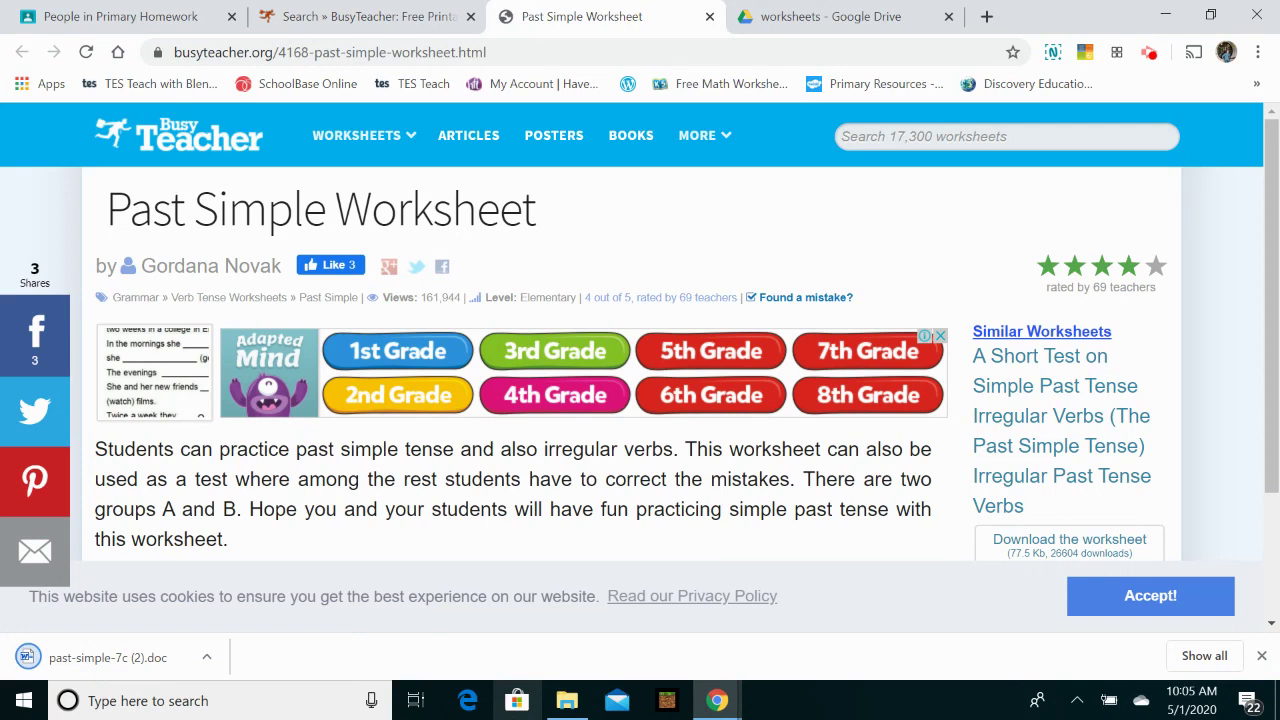
Upload past-simple-7c (1) from Downloads > worksheet into the Drive worksheets folder.
left_click(893, 14)
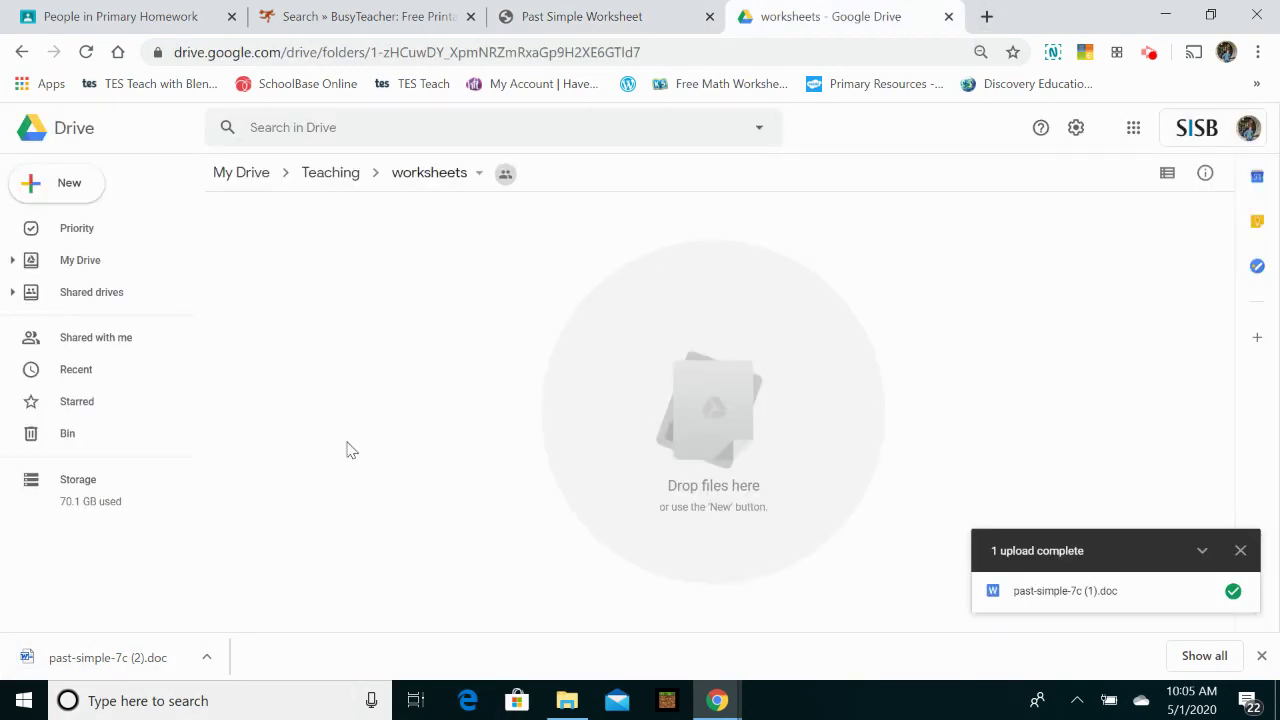
left_click(1240, 550)
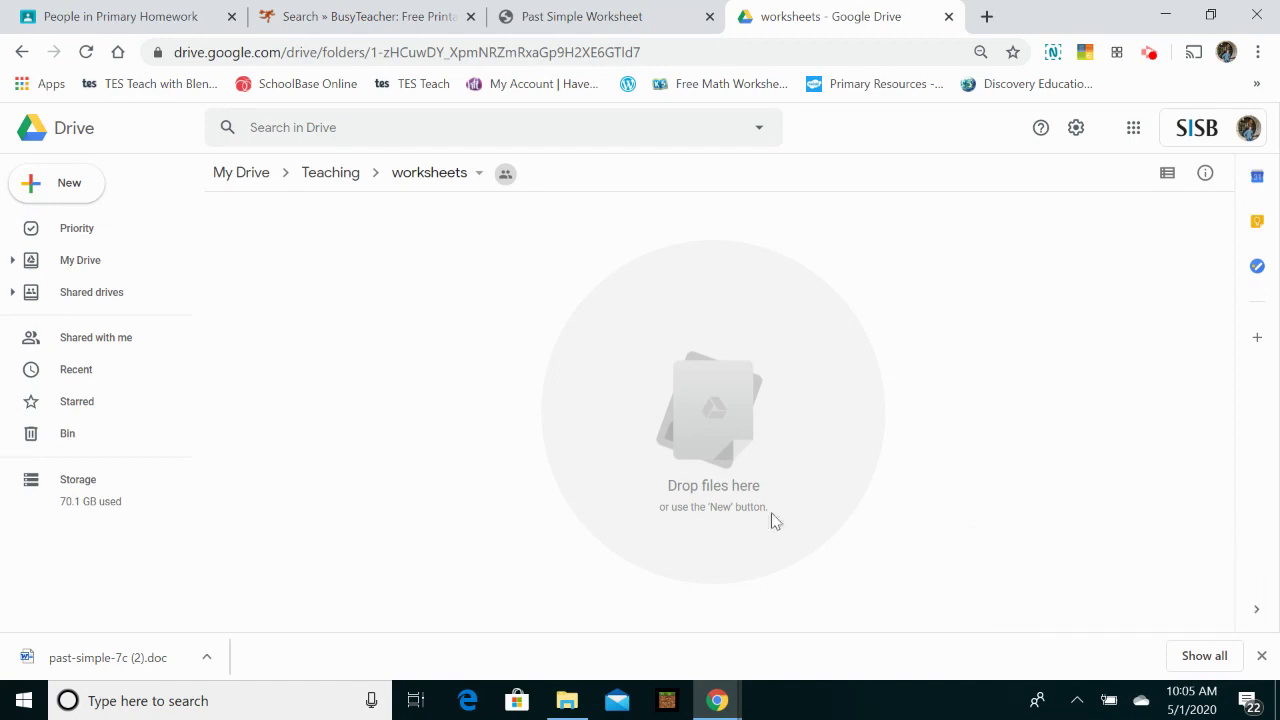
right_click(445, 433)
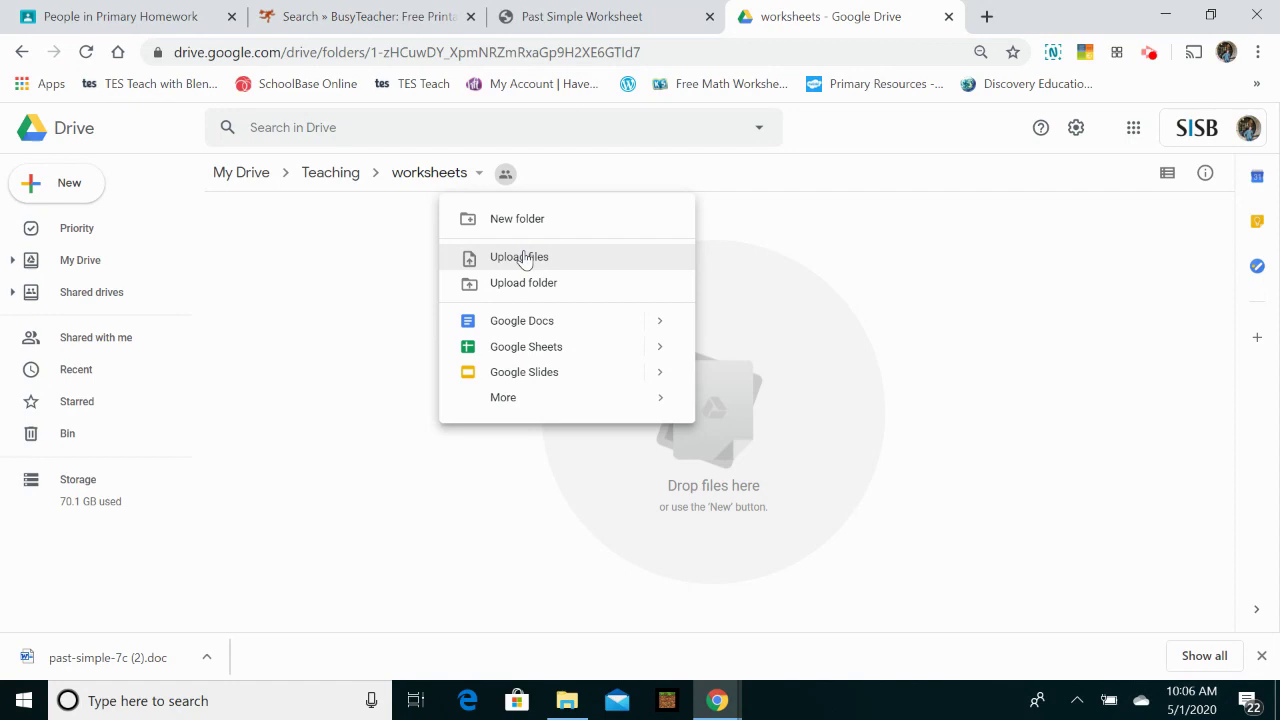
left_click(524, 259)
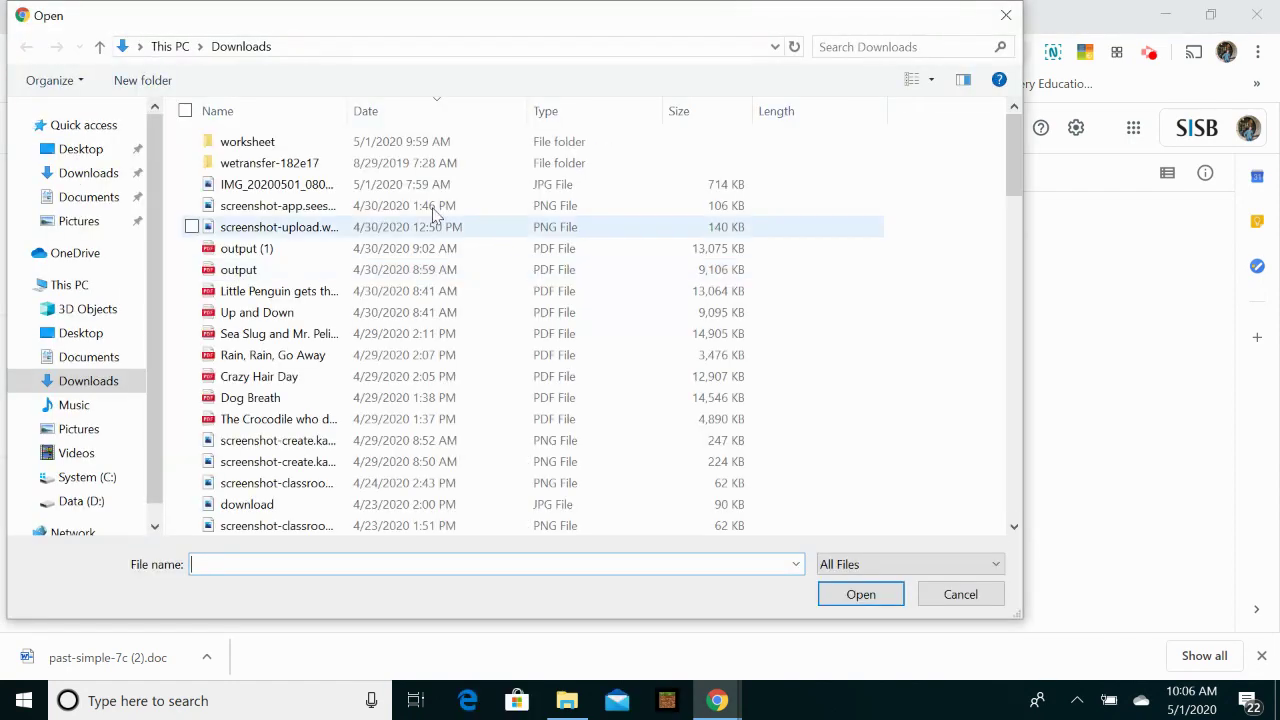
double_click(362, 146)
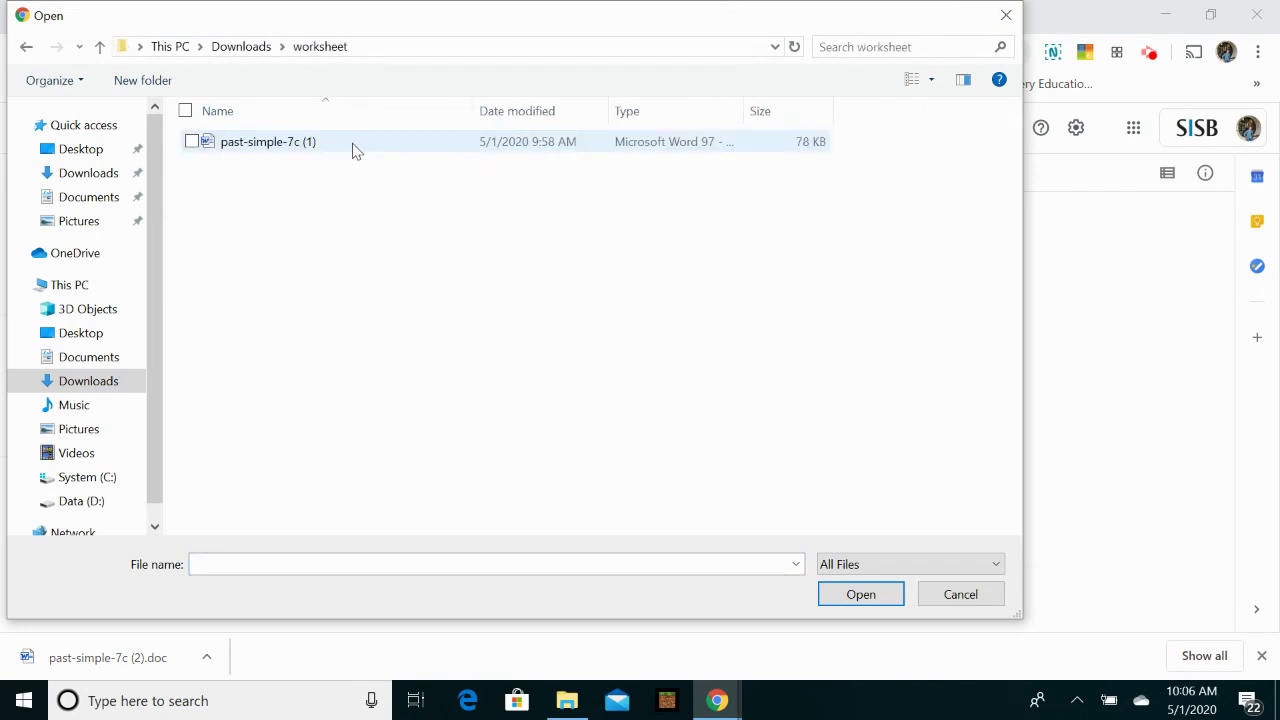
left_click(355, 150)
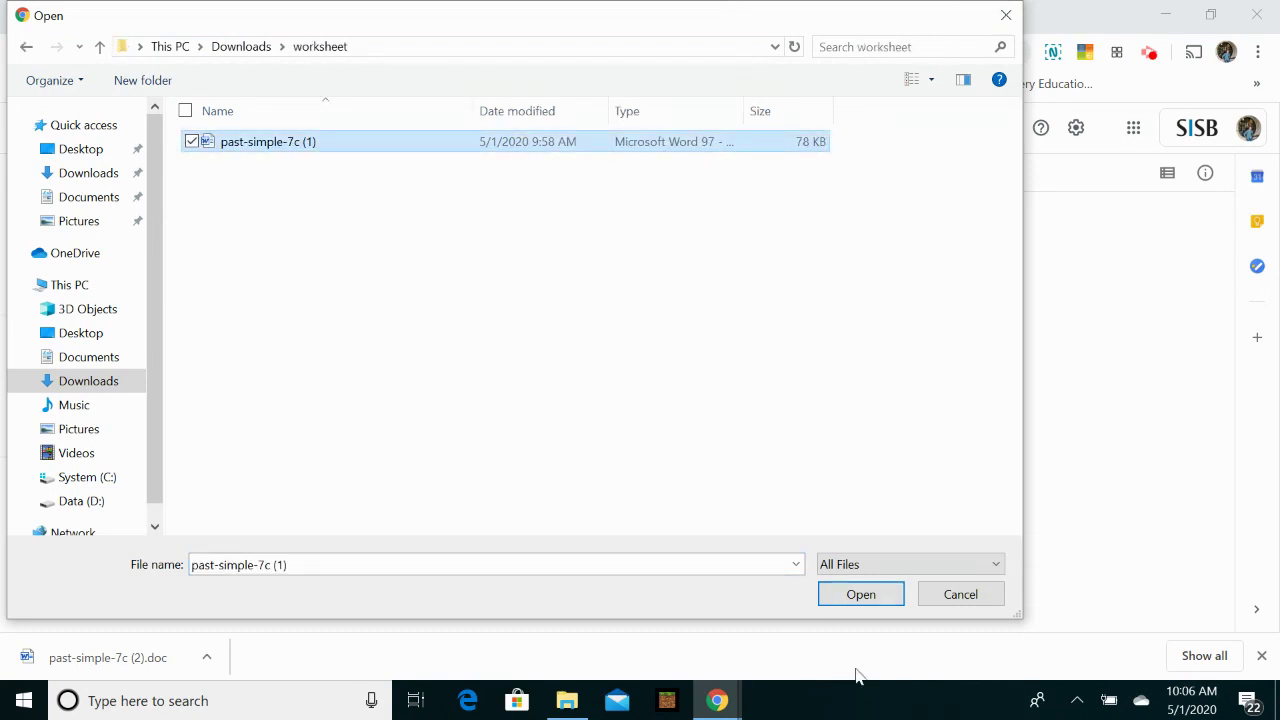
left_click(870, 594)
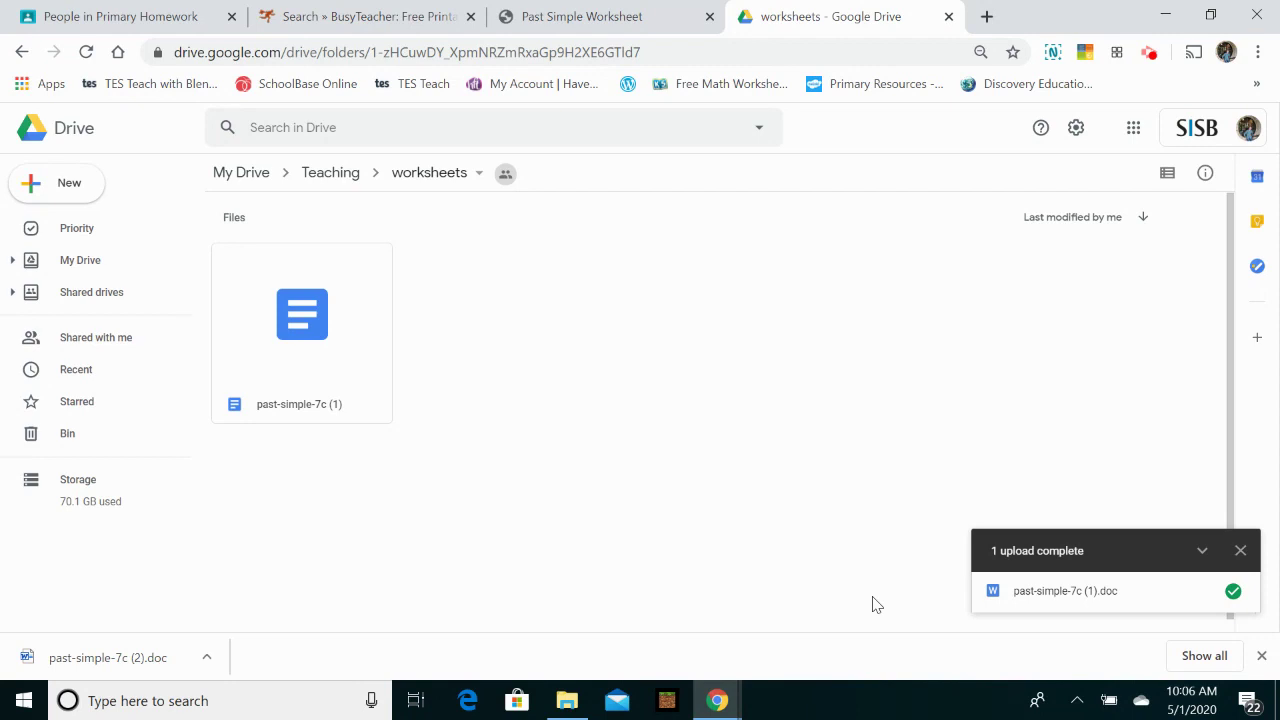
Open past-simple-7c (1) as a Google Doc to review it, then return to Primary Homework.
left_click(359, 351)
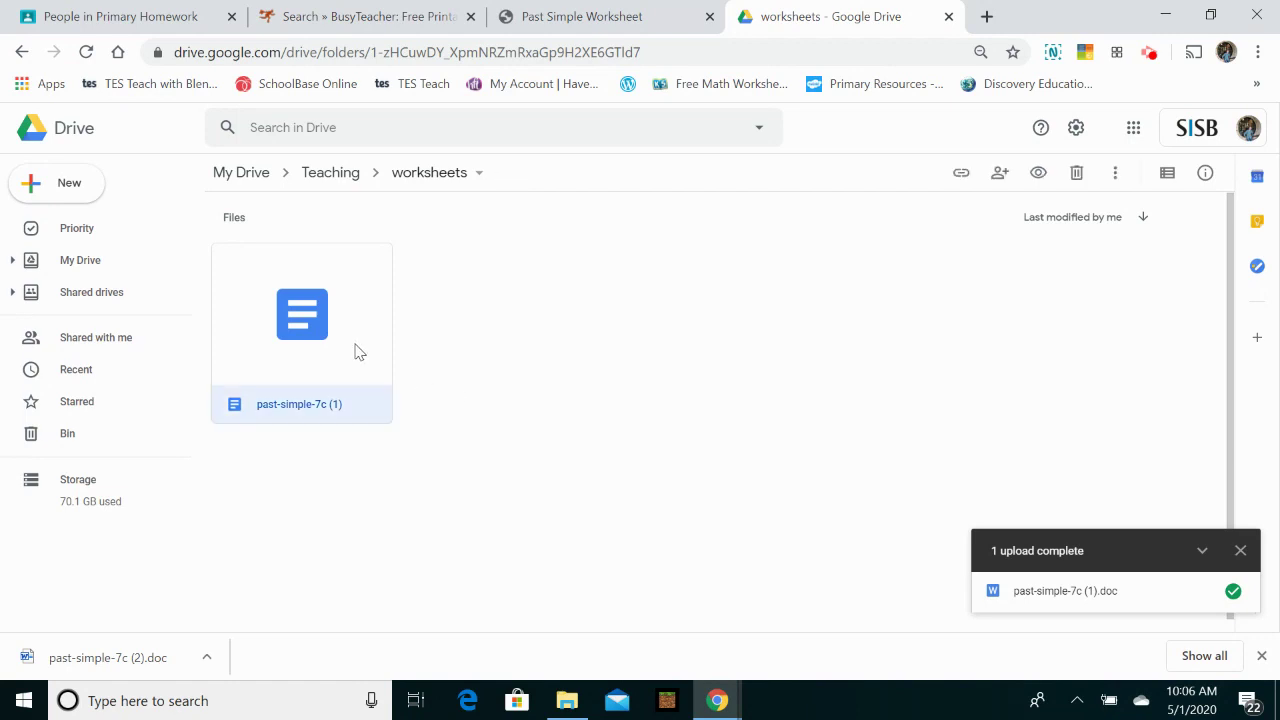
double_click(359, 351)
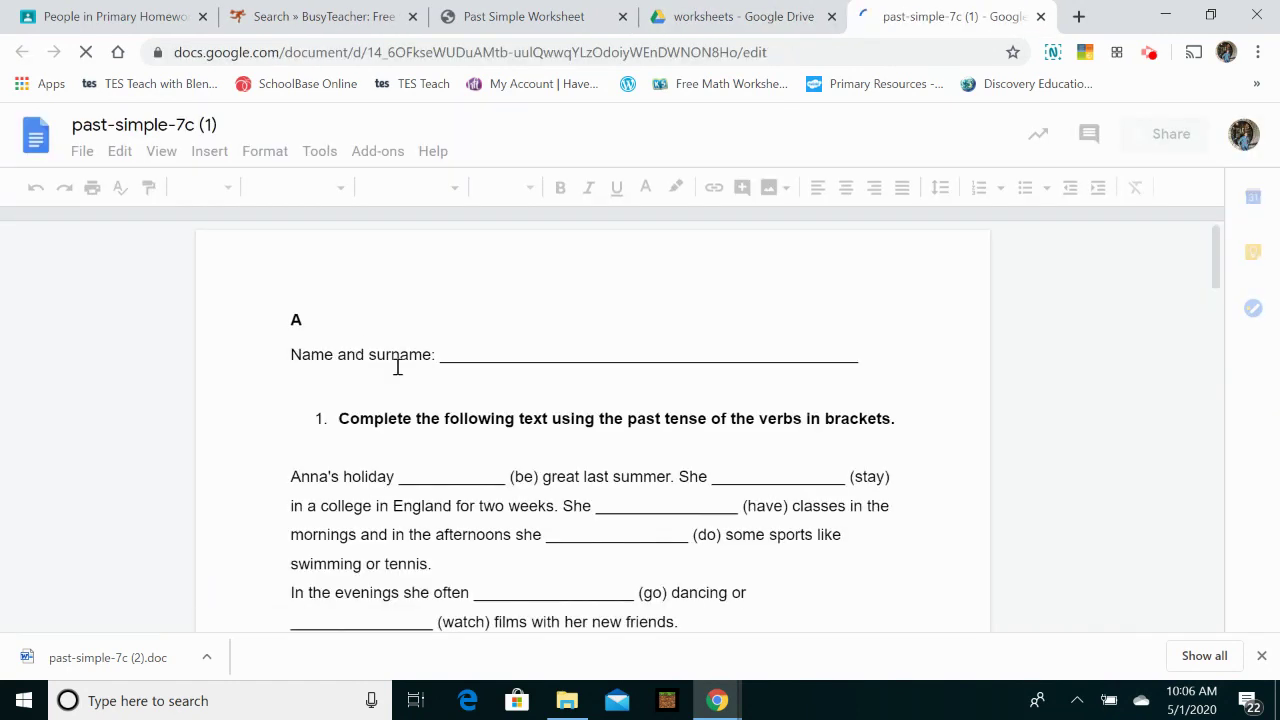
scroll(714, 409, "down", 3)
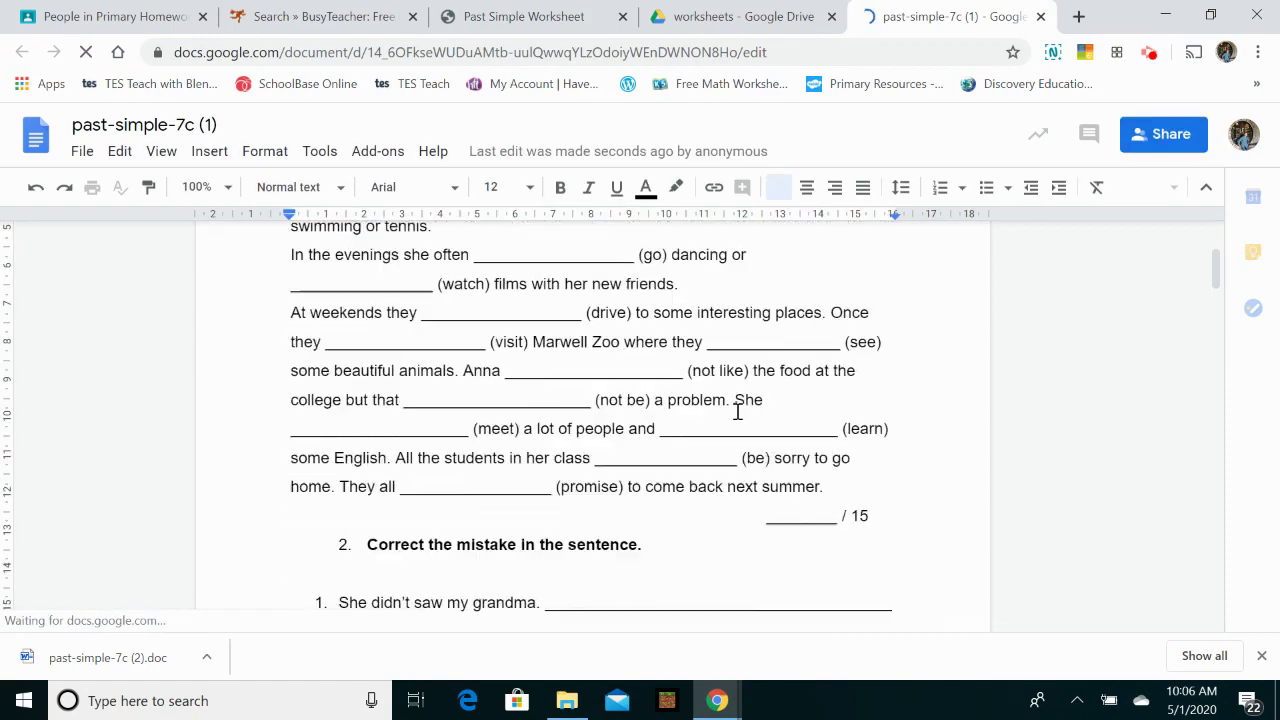
scroll(737, 411, "down", 1)
scroll(737, 411, "down", 2)
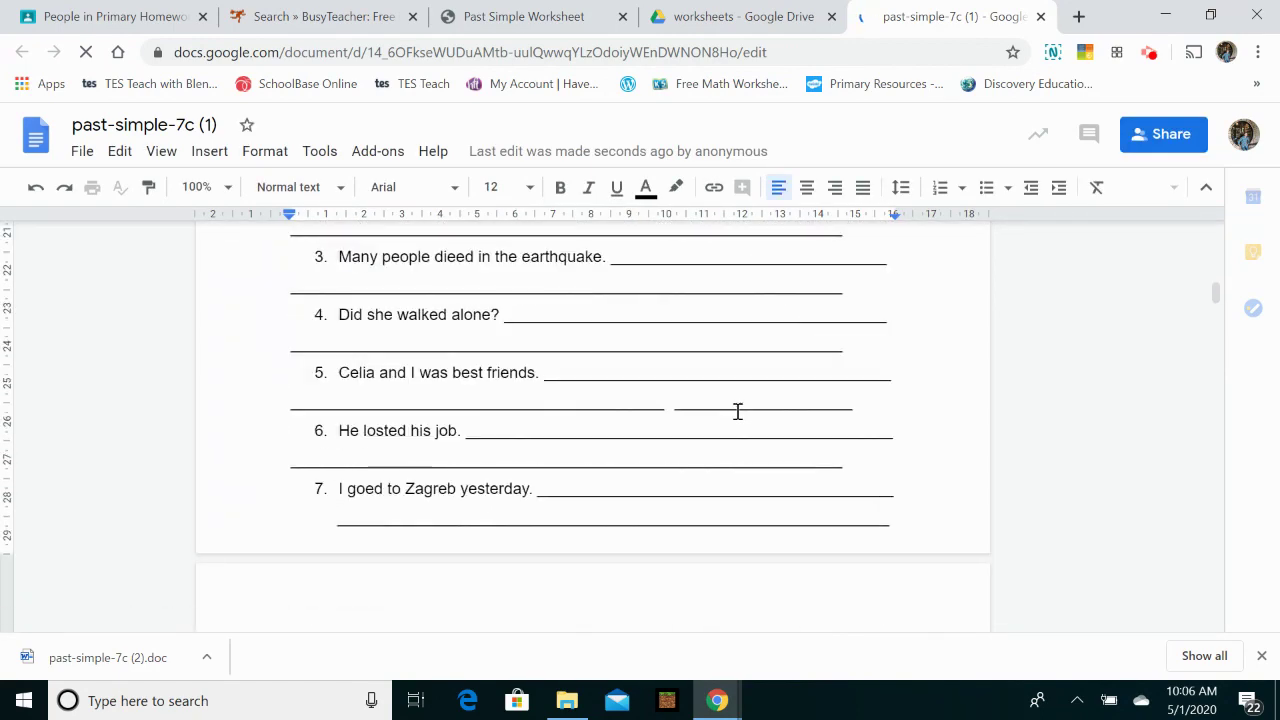
scroll(737, 411, "up", 3)
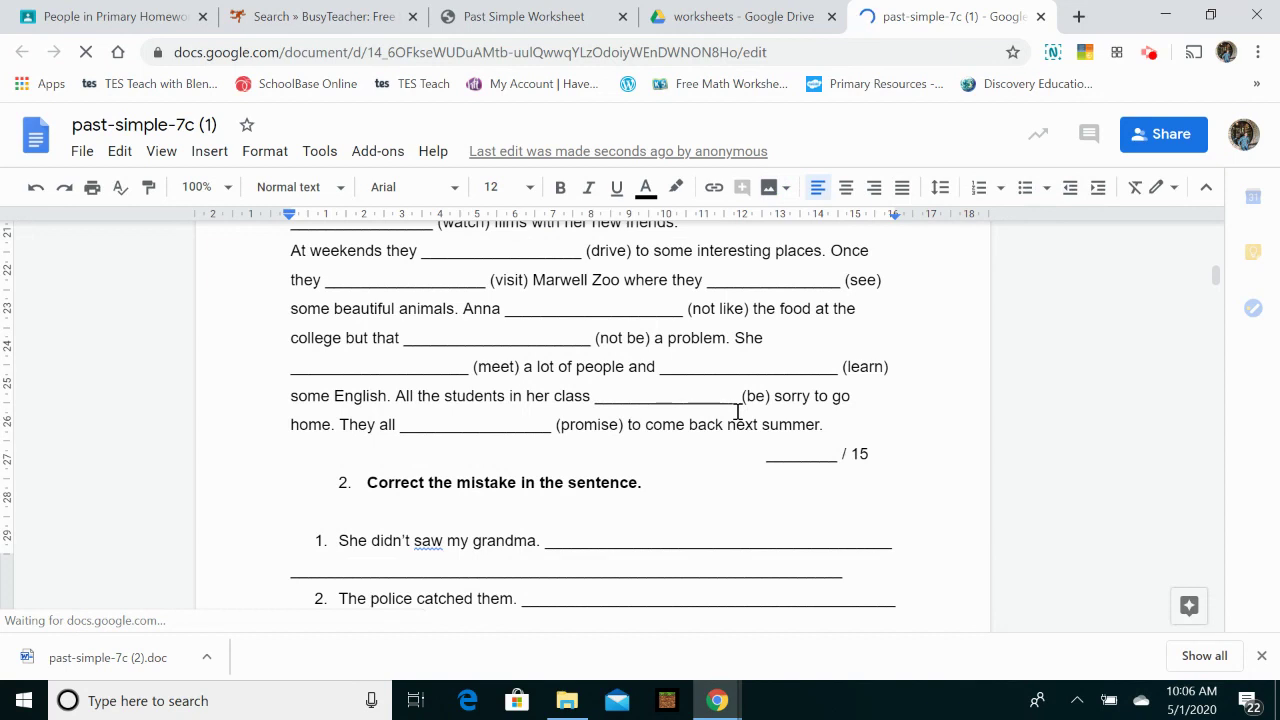
scroll(737, 411, "up", 3)
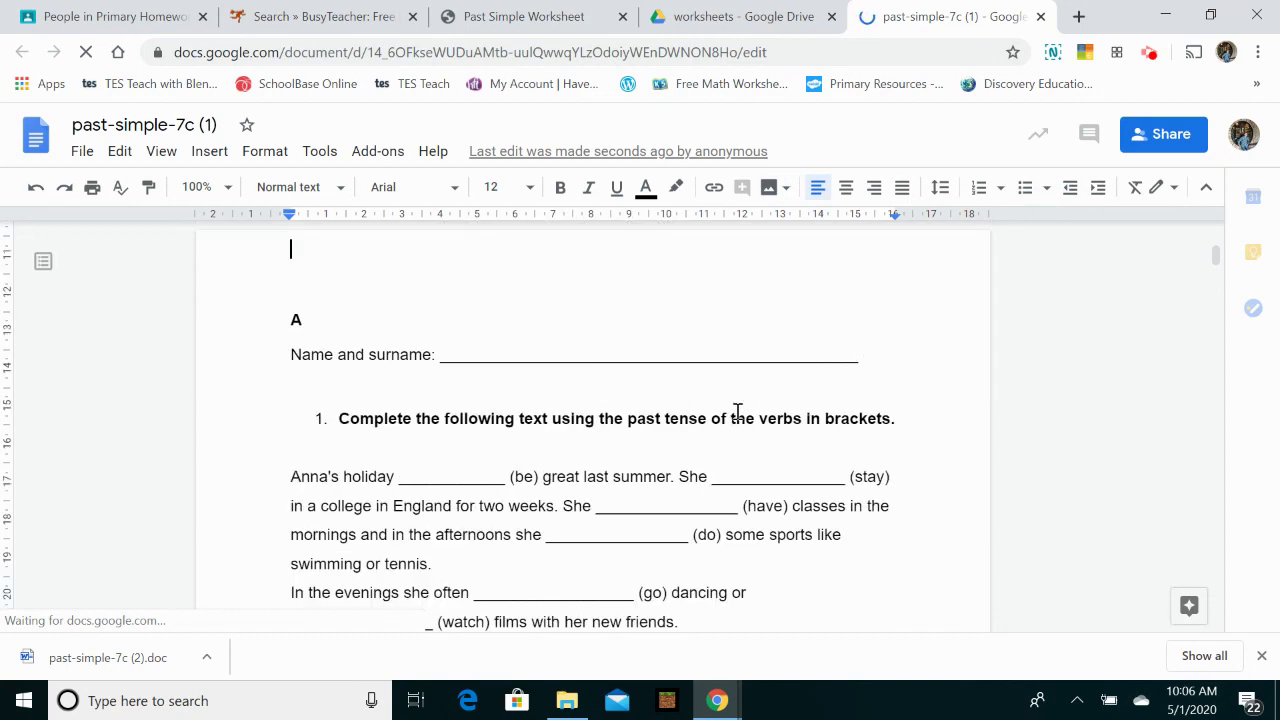
left_click(1261, 656)
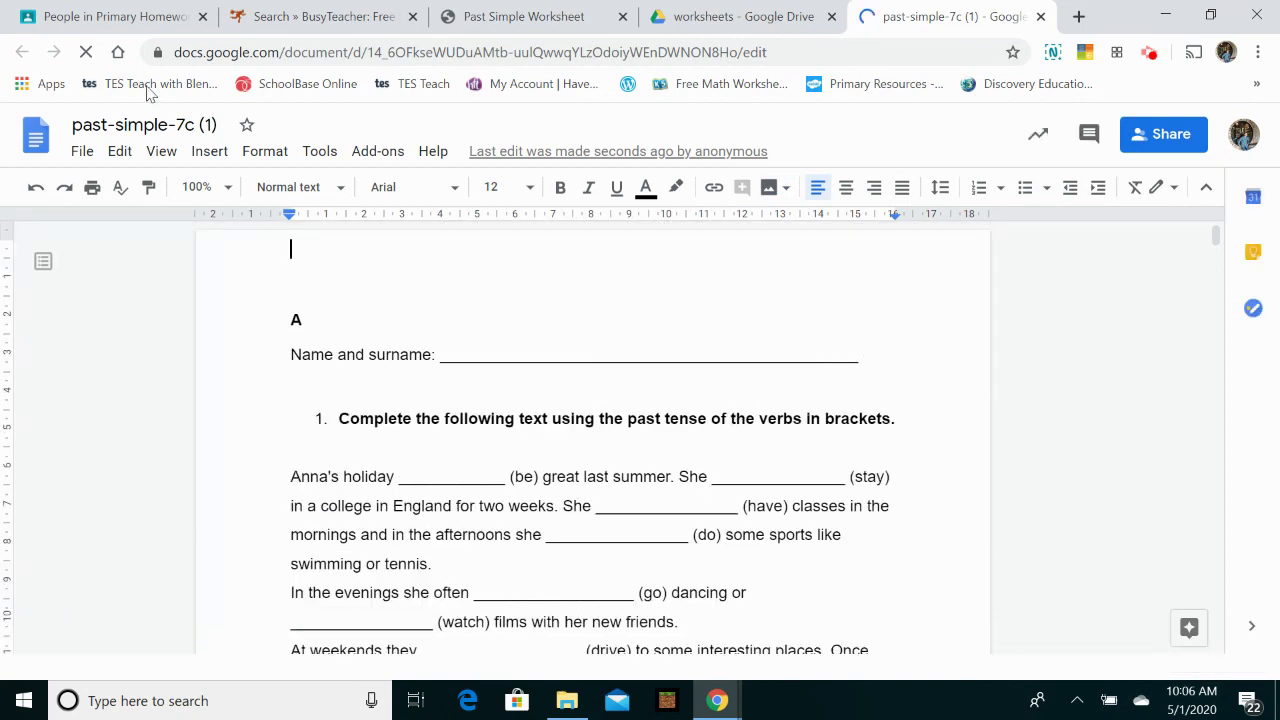
left_click(137, 14)
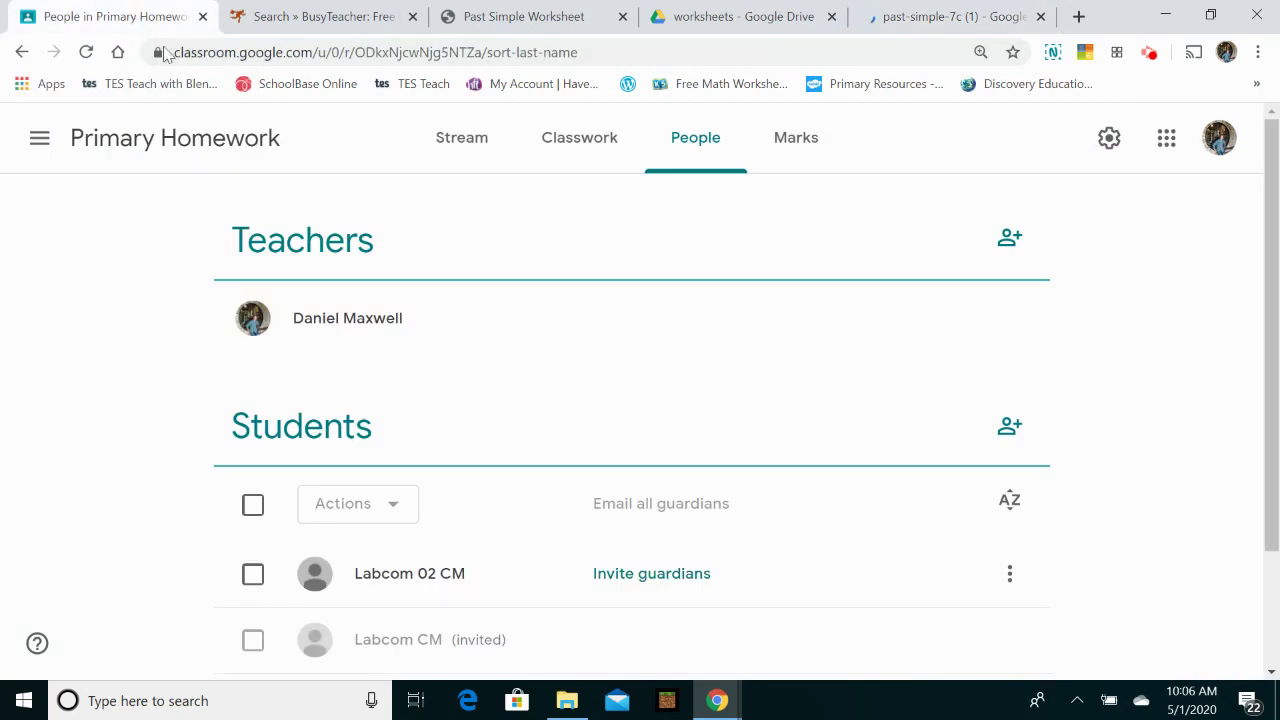
Create a new Primary Homework assignment with the Drive document past-simple-7c (1) attached.
left_click(553, 143)
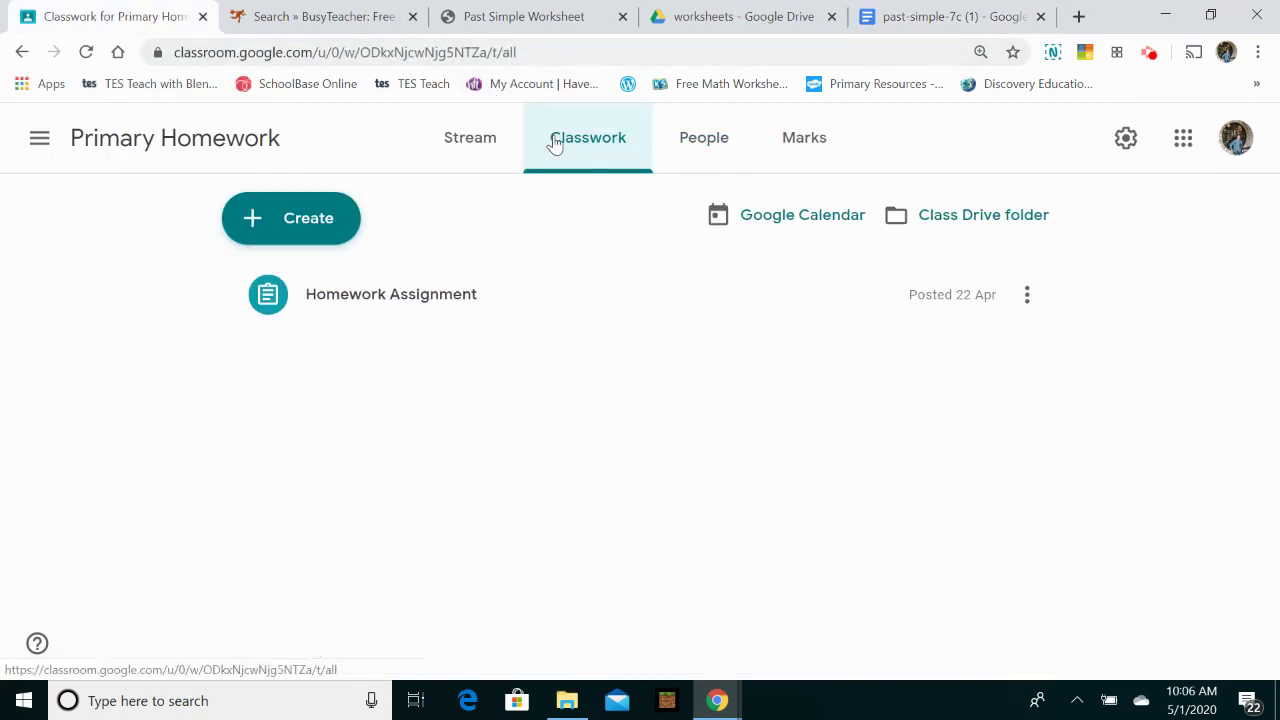
left_click(264, 231)
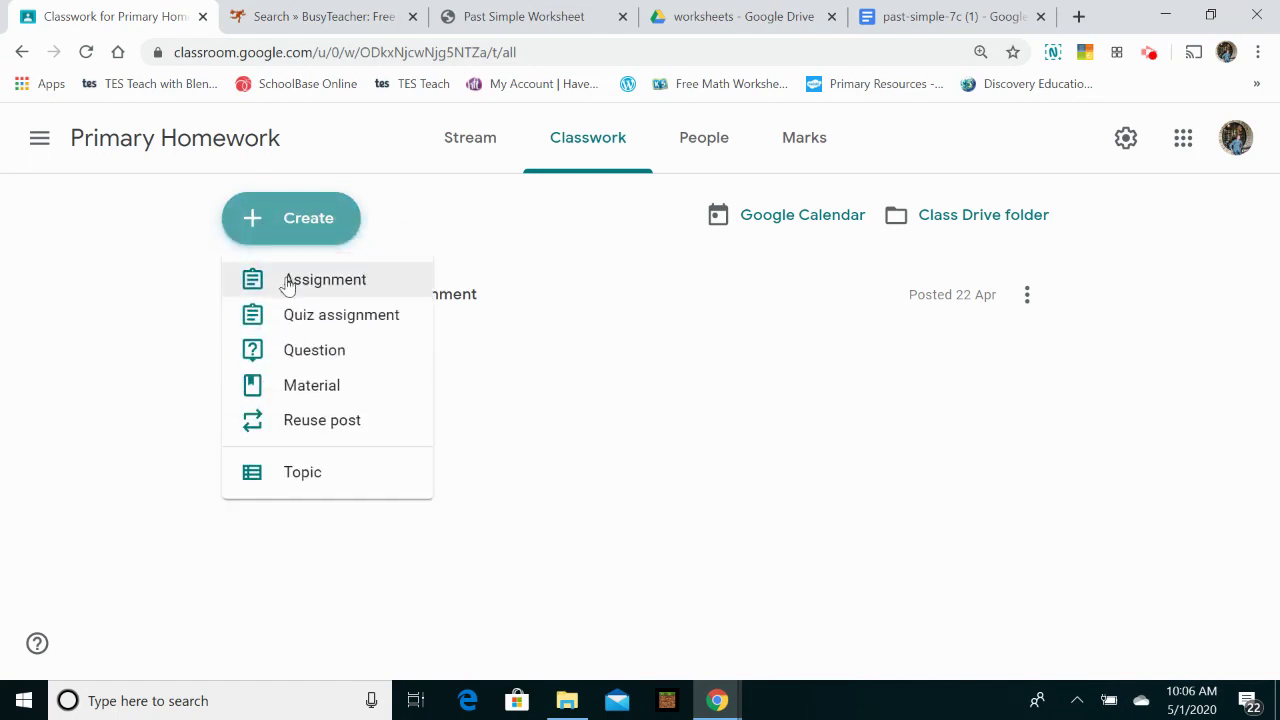
left_click(287, 283)
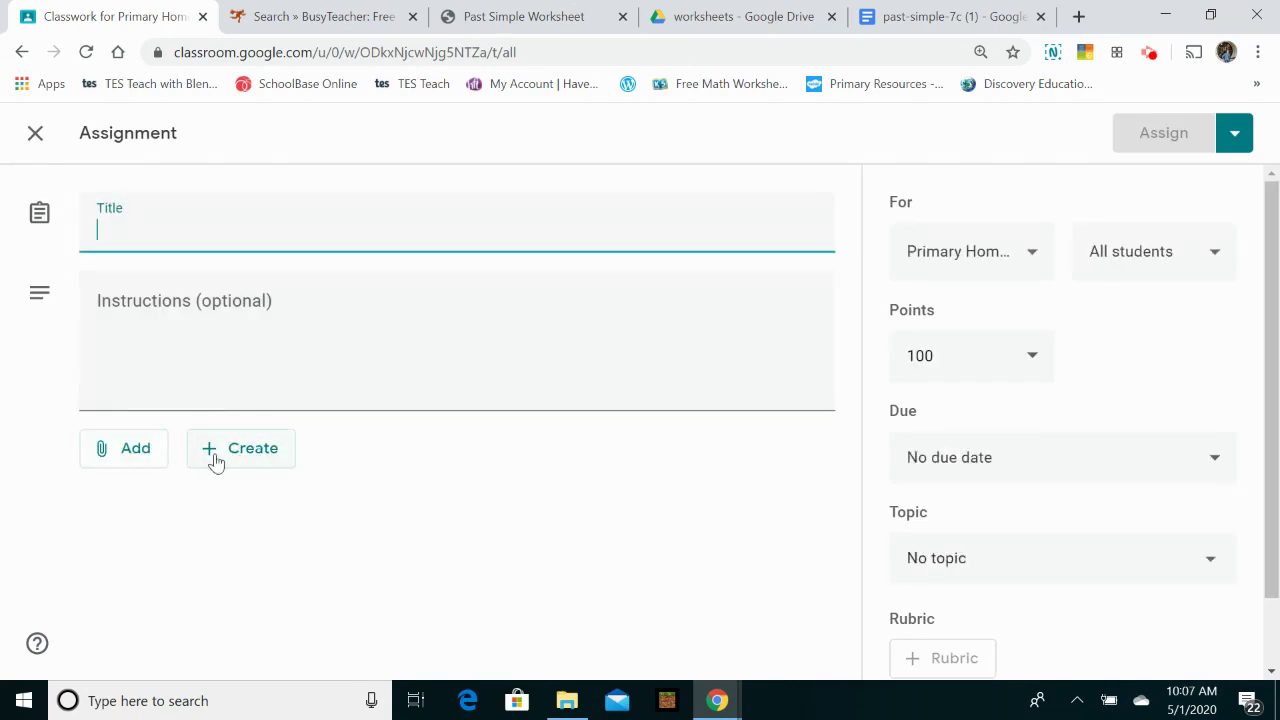
left_click(148, 452)
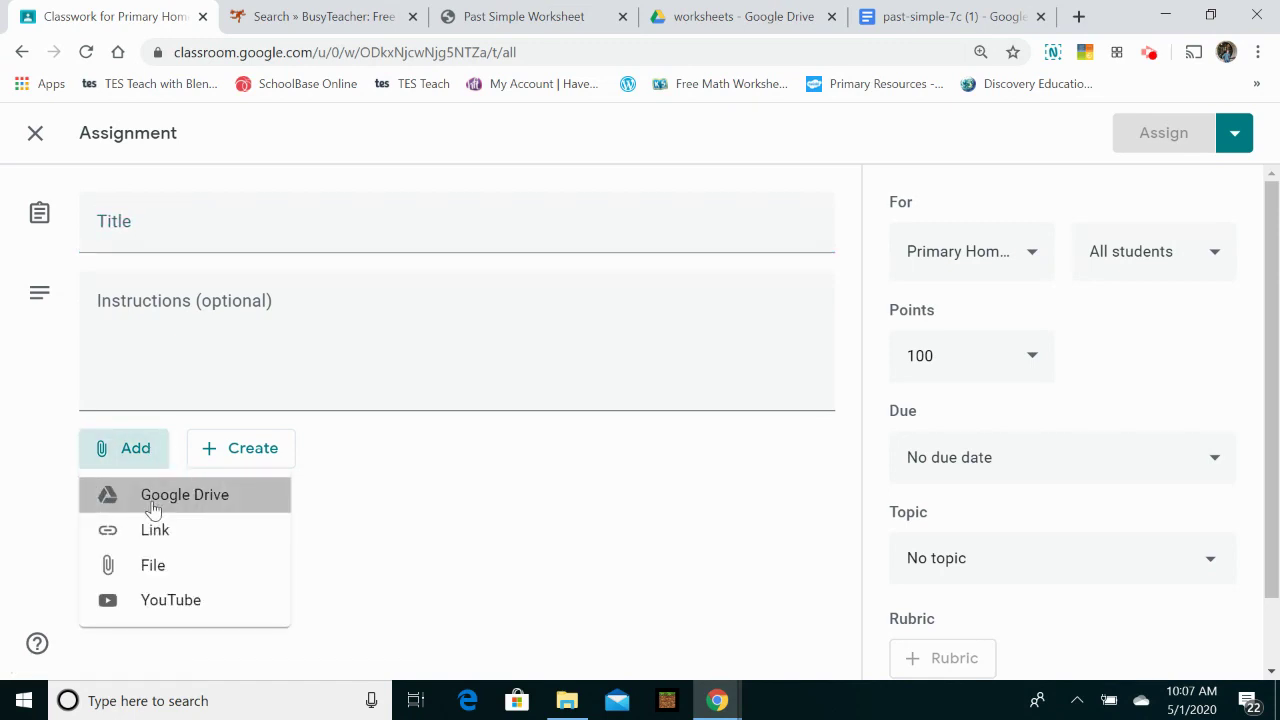
left_click(152, 501)
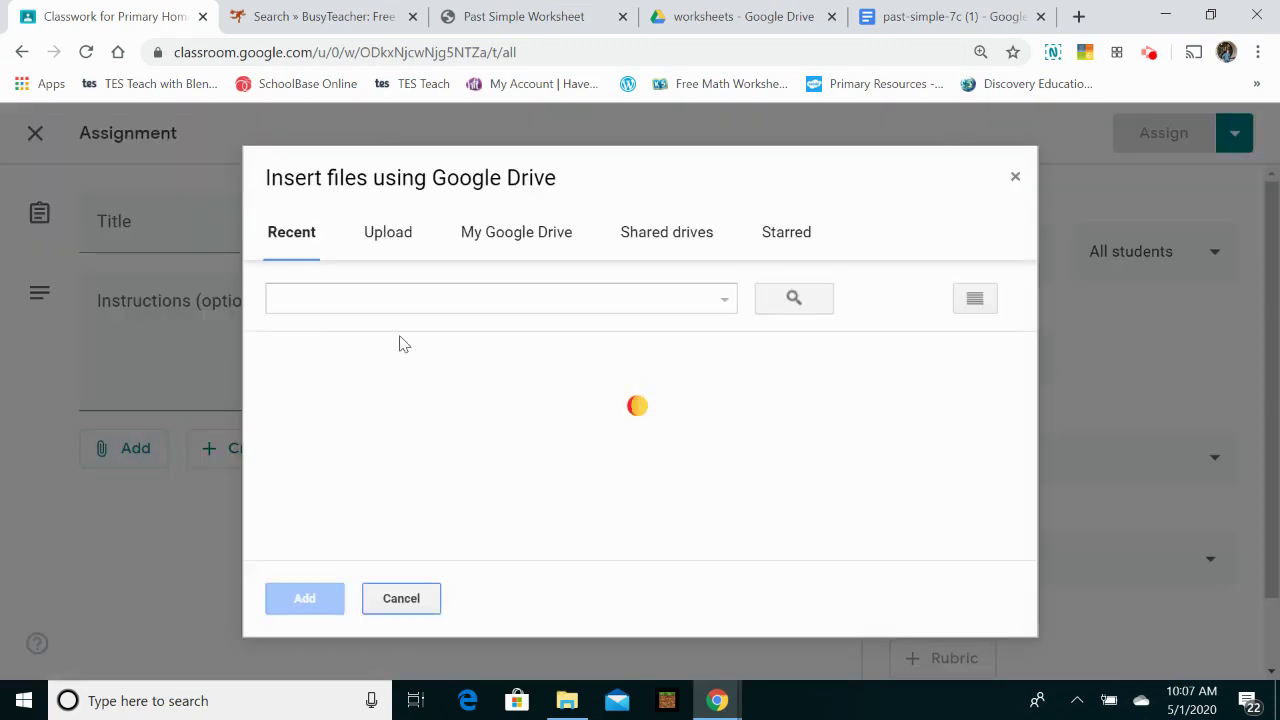
left_click(350, 452)
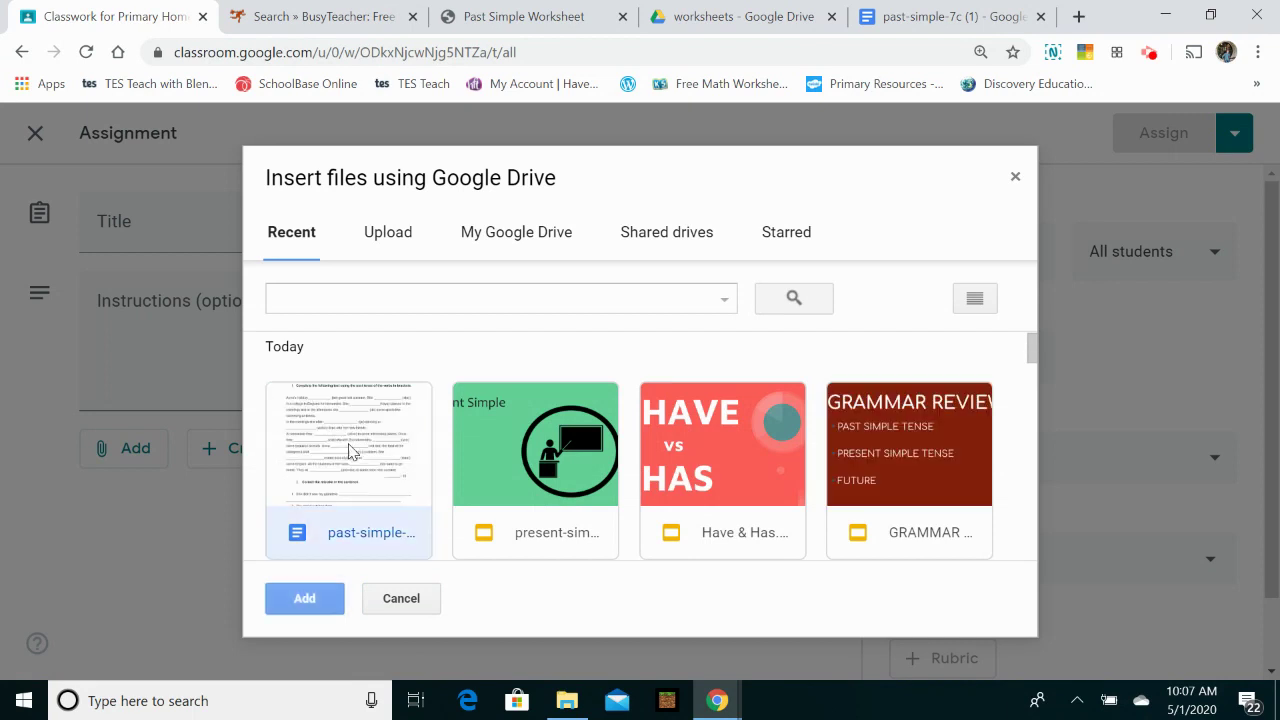
left_click(311, 598)
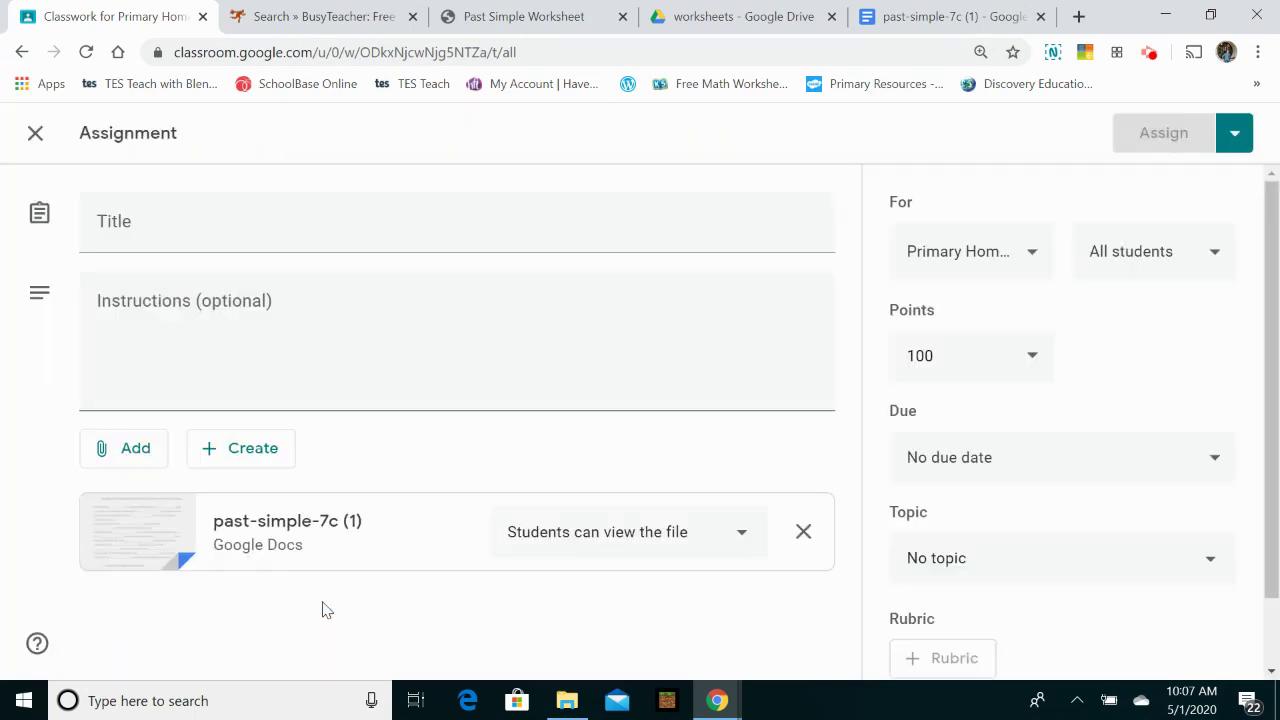
Set the worksheet to 'Make a copy for each student' and title the assignment 'Grammar Review'.
left_click(736, 544)
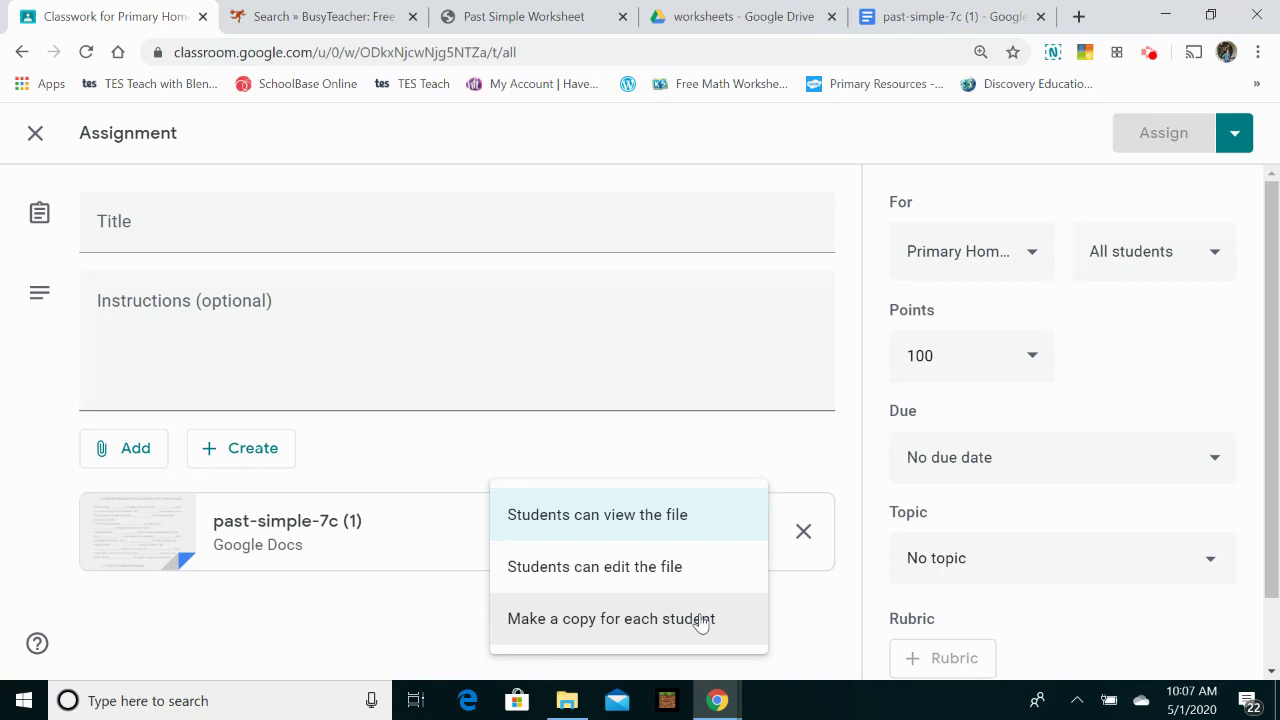
left_click(703, 621)
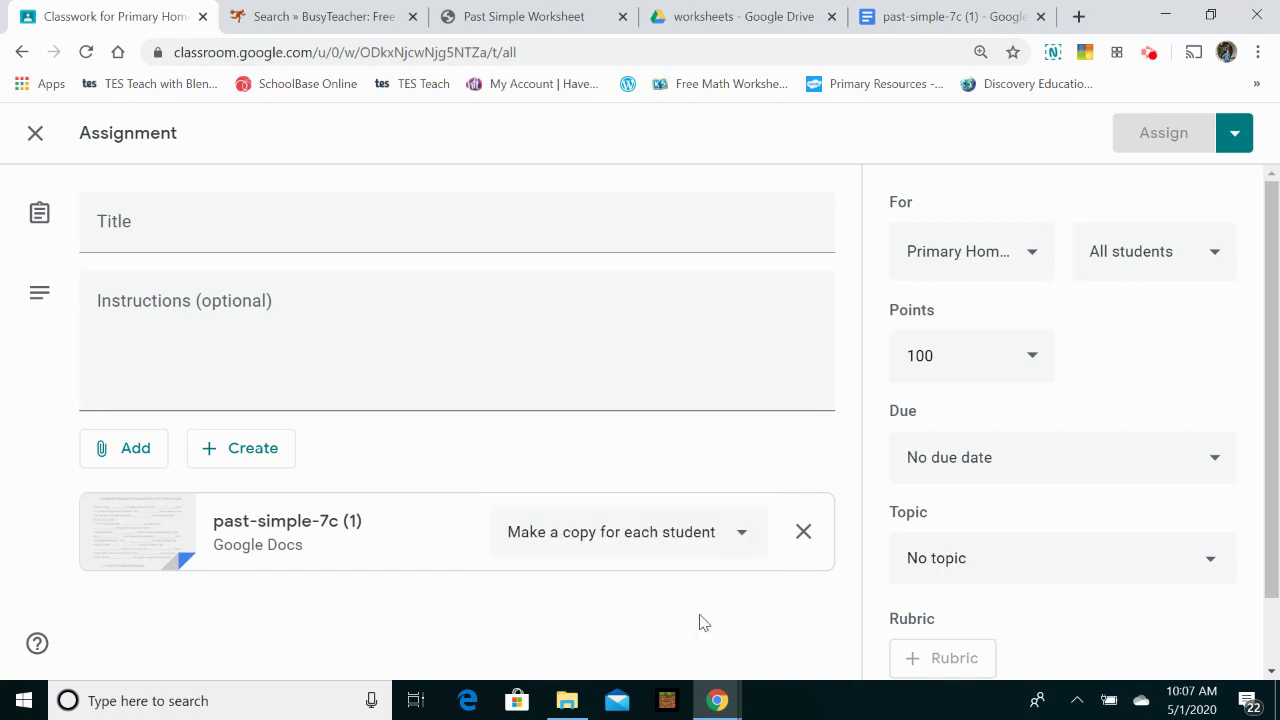
left_click(224, 230)
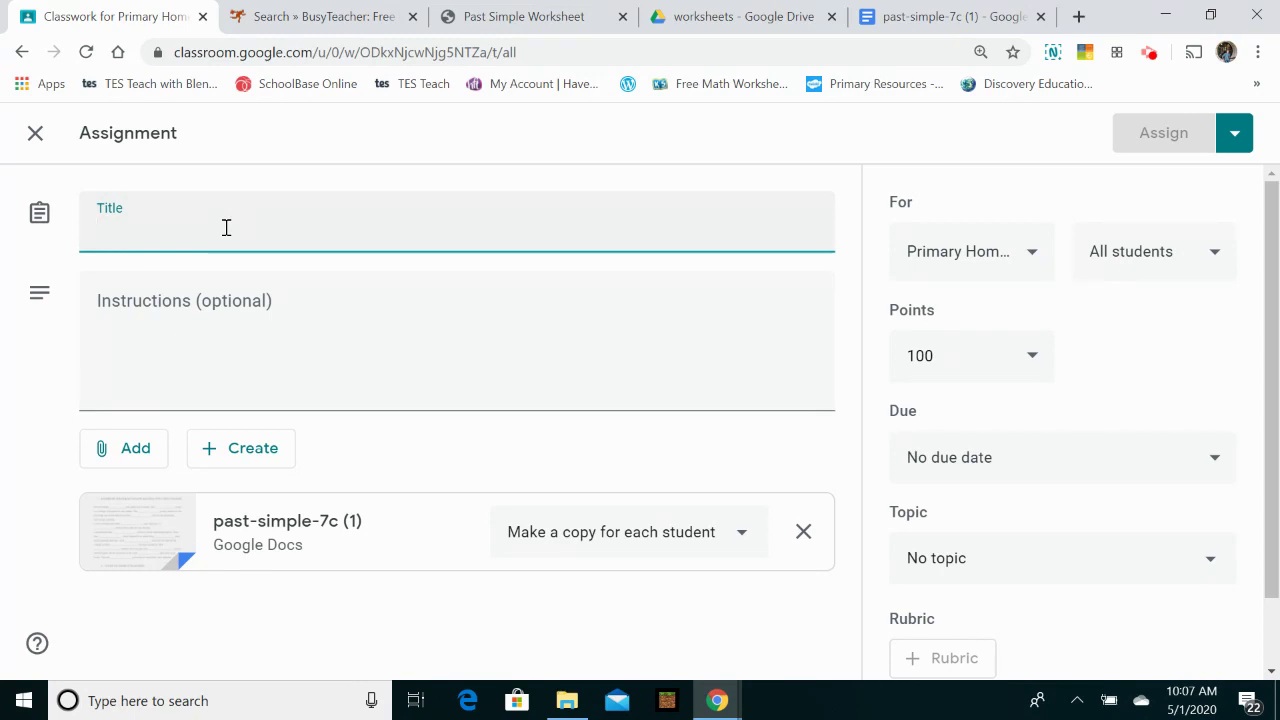
type("Grammar Rev")
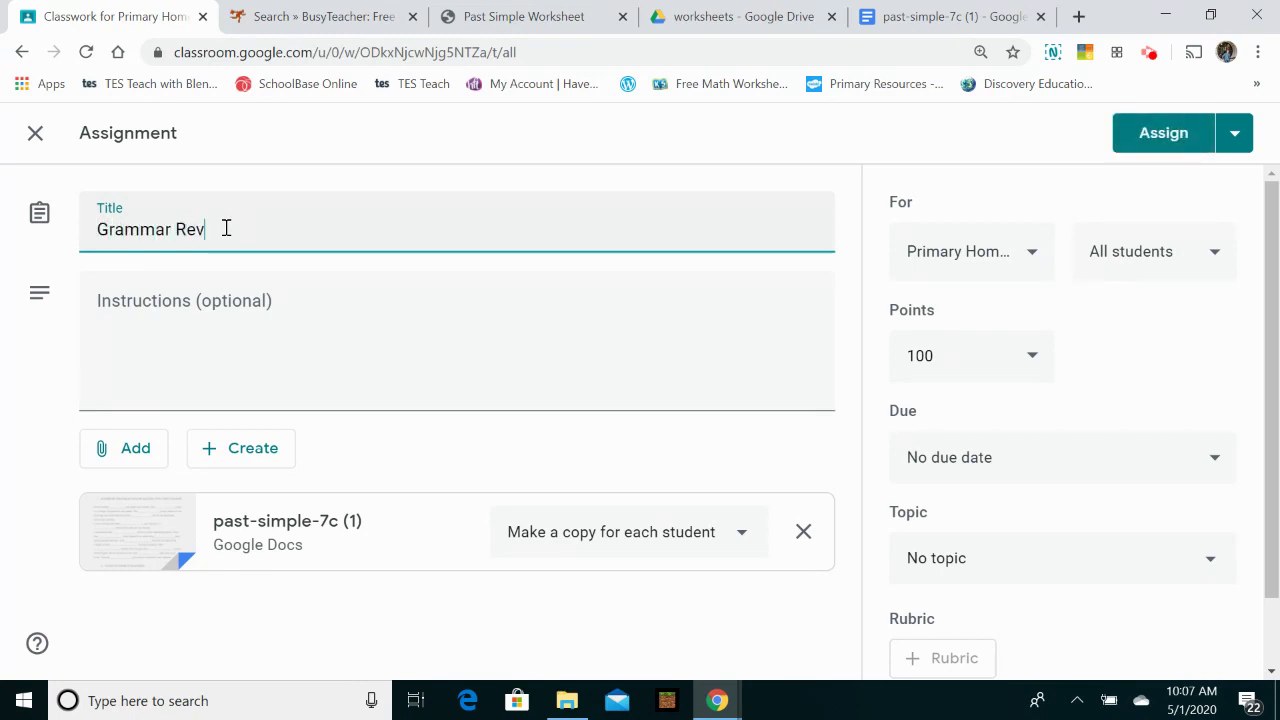
type("iew")
Enter the instructions 'Please complete the worksheet below.'.
left_click(247, 300)
type("Please c")
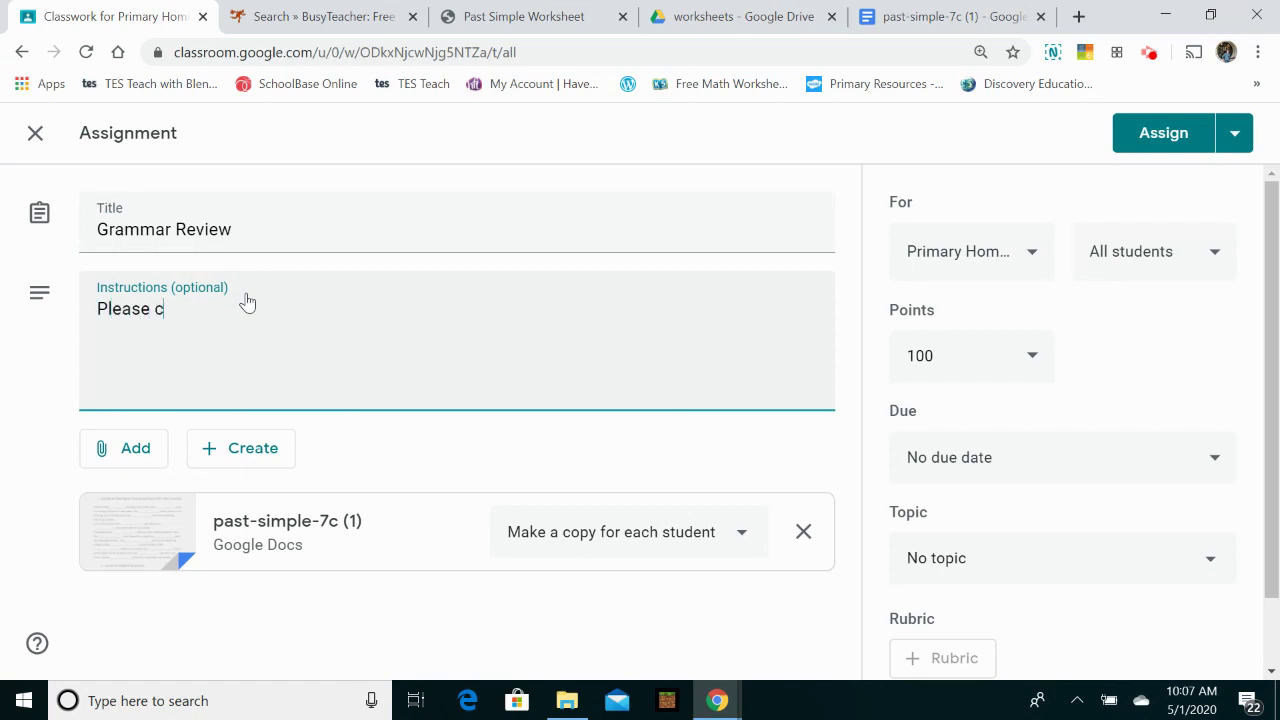
type("ompleteth")
type("e worksheett")
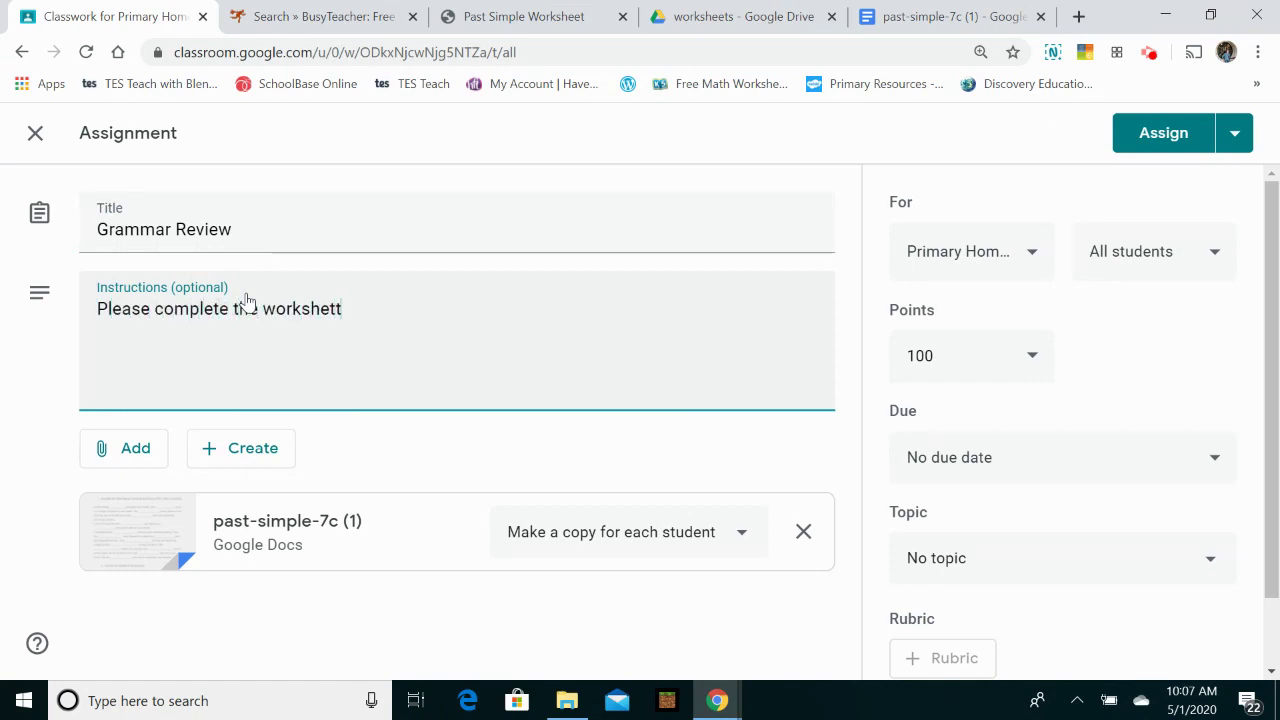
type(" b")
key("BackSpace")
key("BackSpace")
key("BackSpace")
type("t below.")
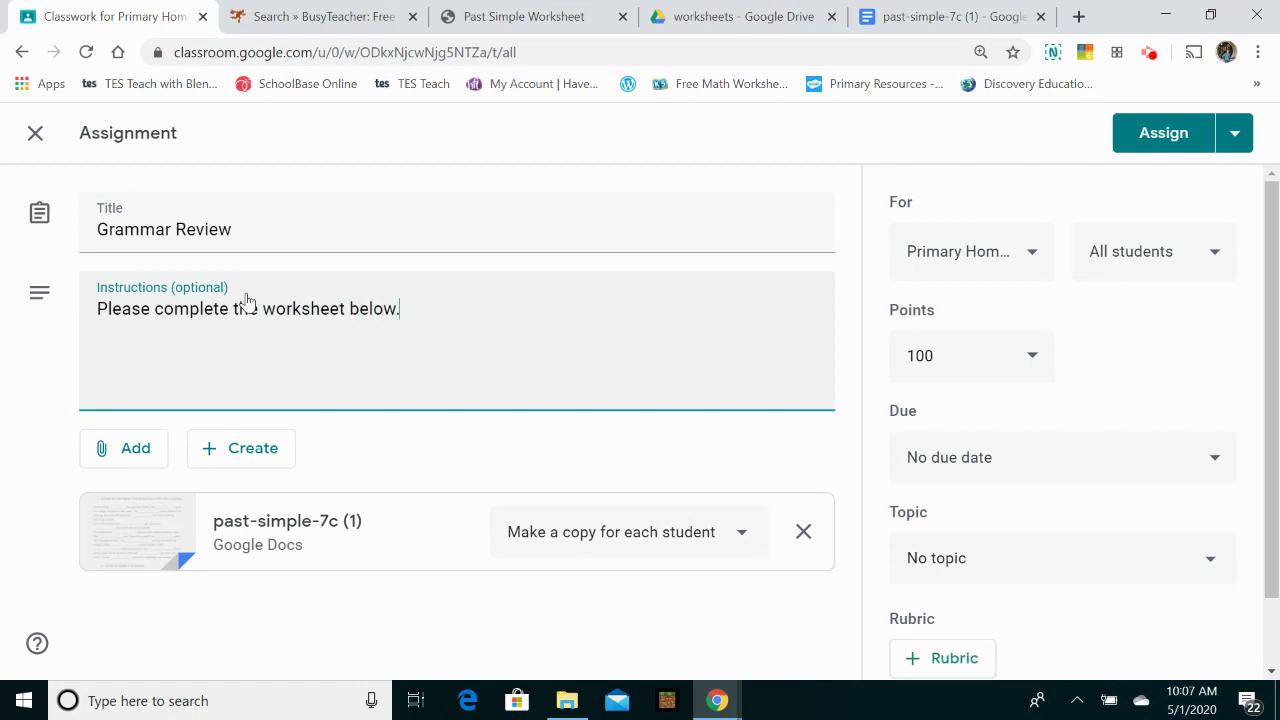